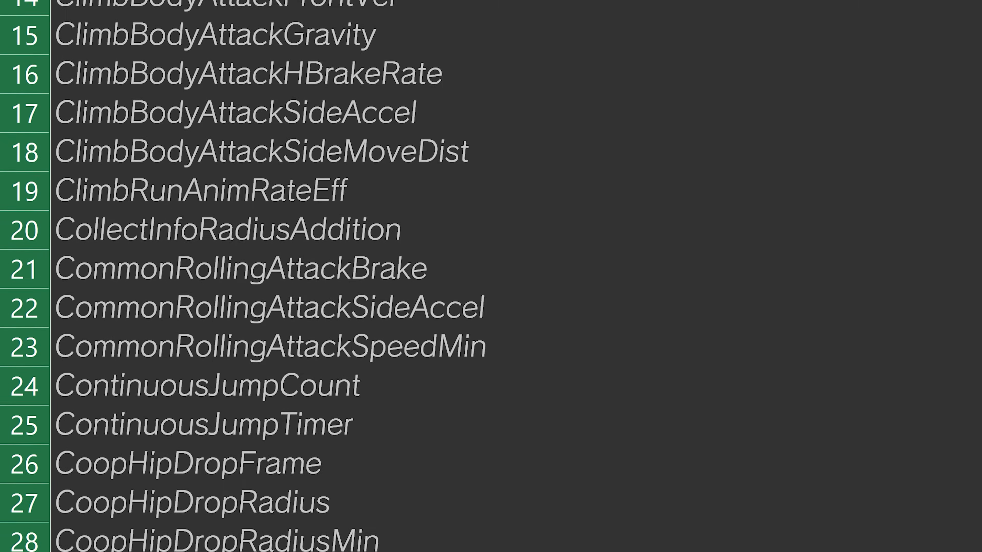
- Look through the list of player parameter names in the spreadsheet
scroll(247, 276, down, 20)
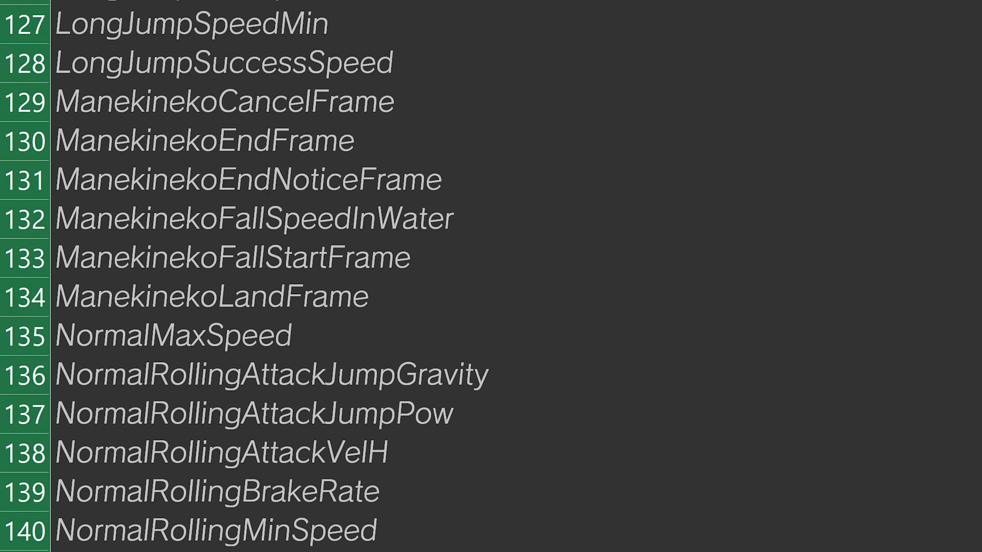
scroll(247, 276, down, 18)
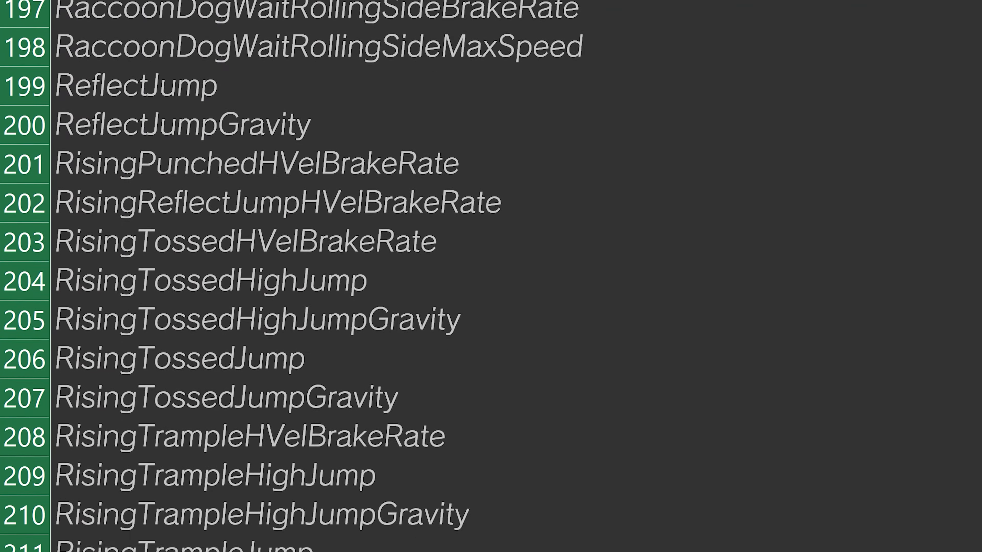
scroll(247, 277, down, 15)
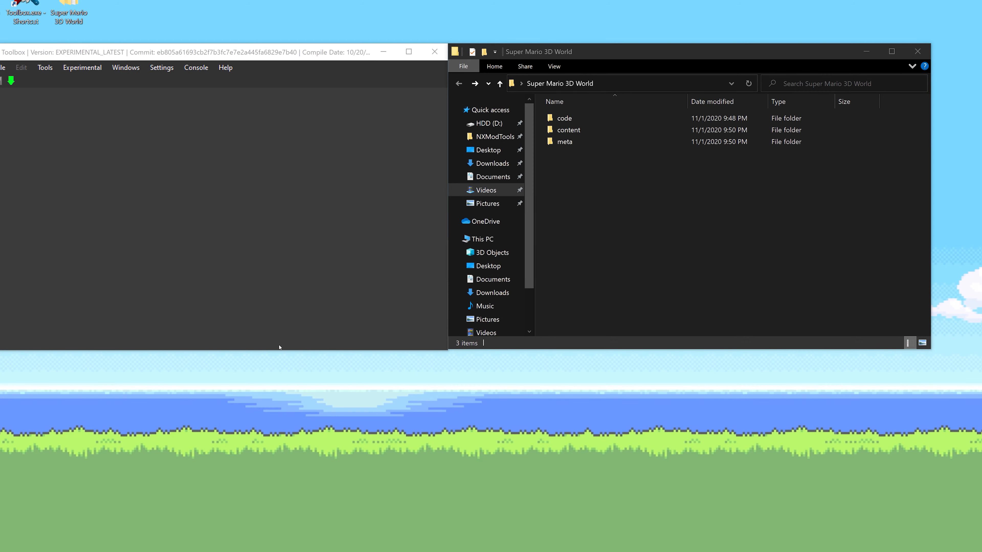
- Reposition the Toolbox and Super Mario 3D World folder windows side by side on the desktop
drag(582, 50, 677, 53)
drag(151, 52, 184, 54)
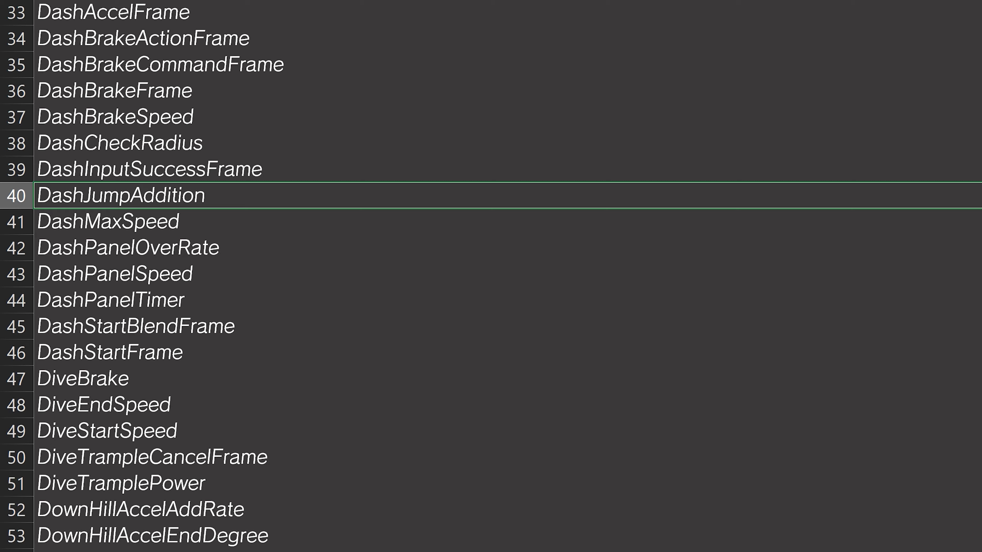
- Locate the DashMaxSpeed entry in the spreadsheet's parameter list and select it
scroll(491, 276, down, 2)
scroll(491, 276, up, 4)
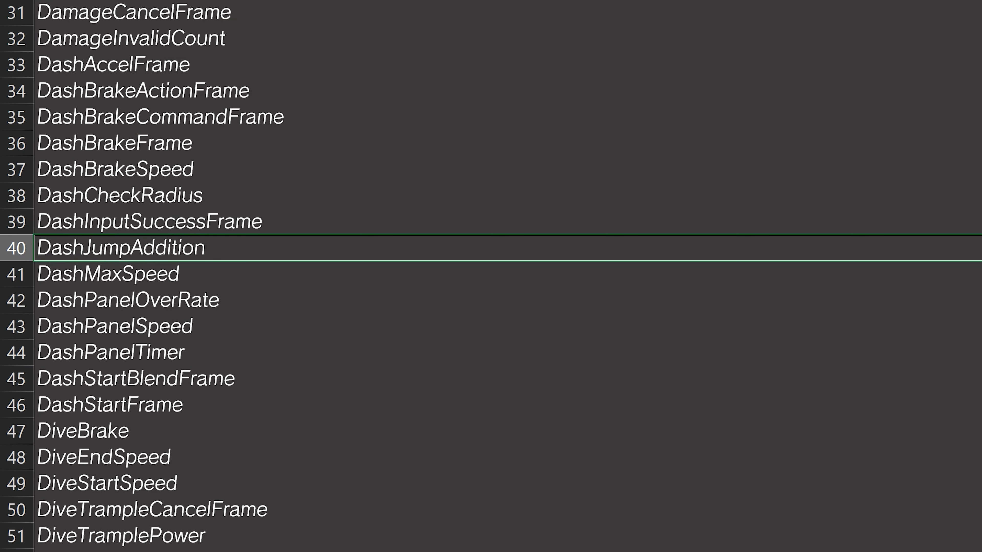
scroll(522, 191, up, 1)
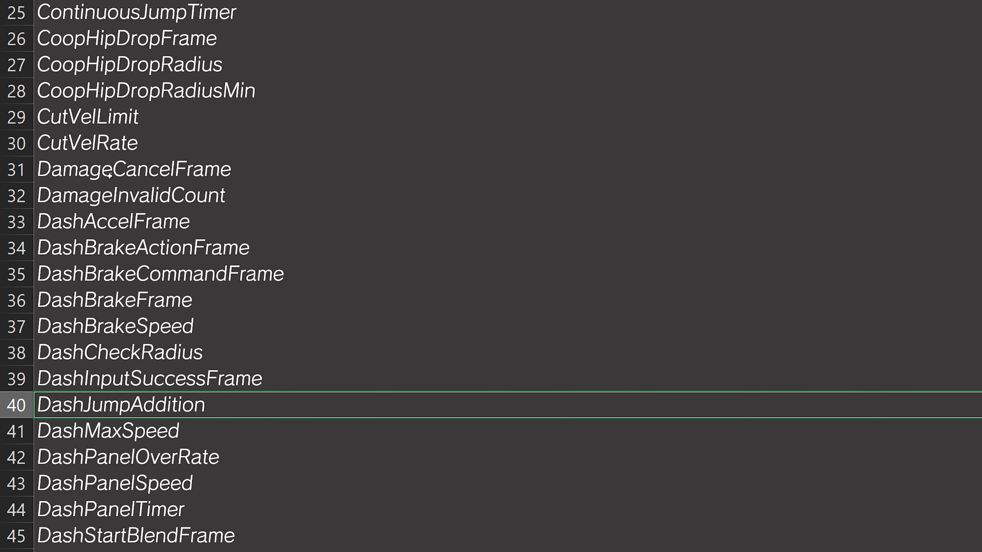
click(208, 438)
- Find the NormalMaxSpeed entry in the parameter list and select it
scroll(208, 438, down, 20)
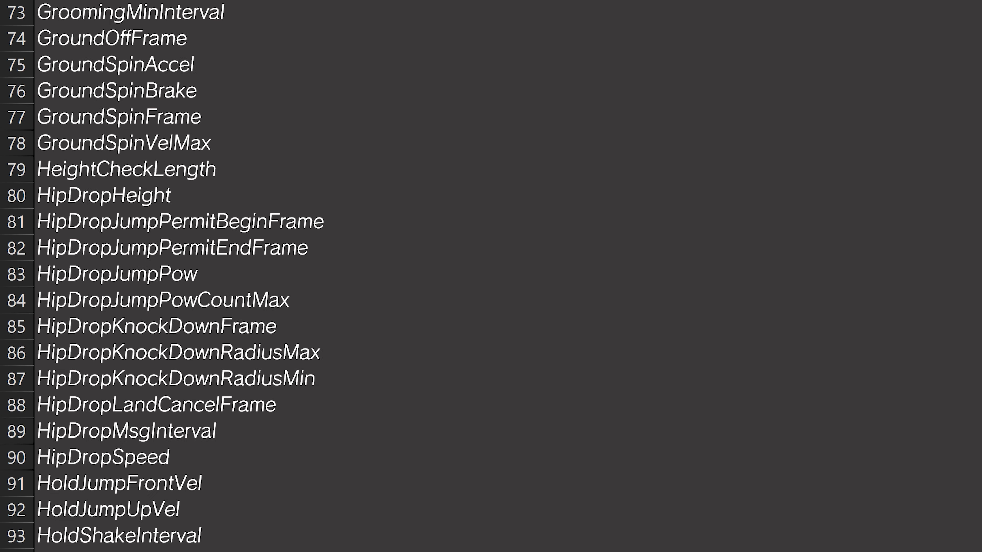
scroll(492, 276, down, 16)
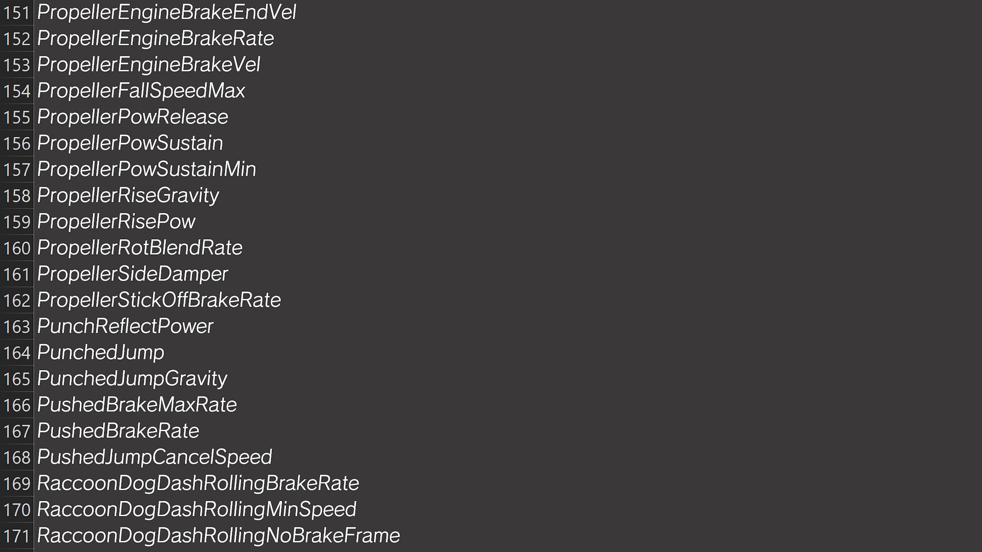
scroll(491, 276, up, 1)
scroll(491, 276, up, 1)
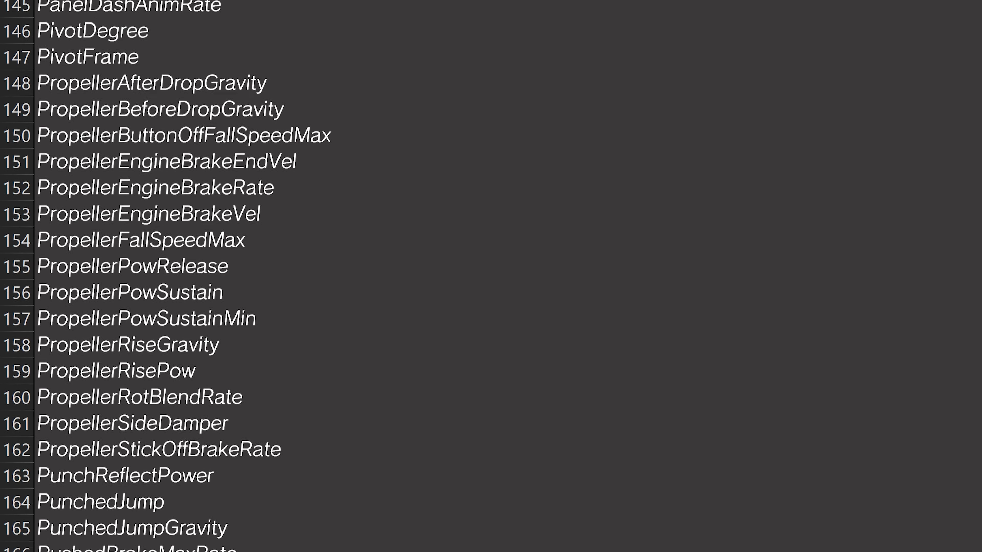
scroll(491, 276, up, 1)
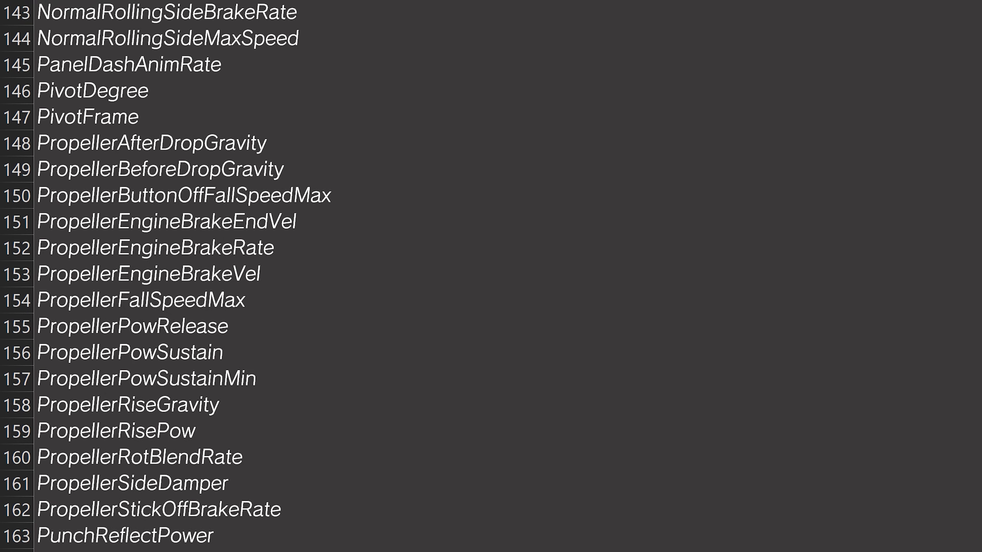
scroll(625, 169, up, 6)
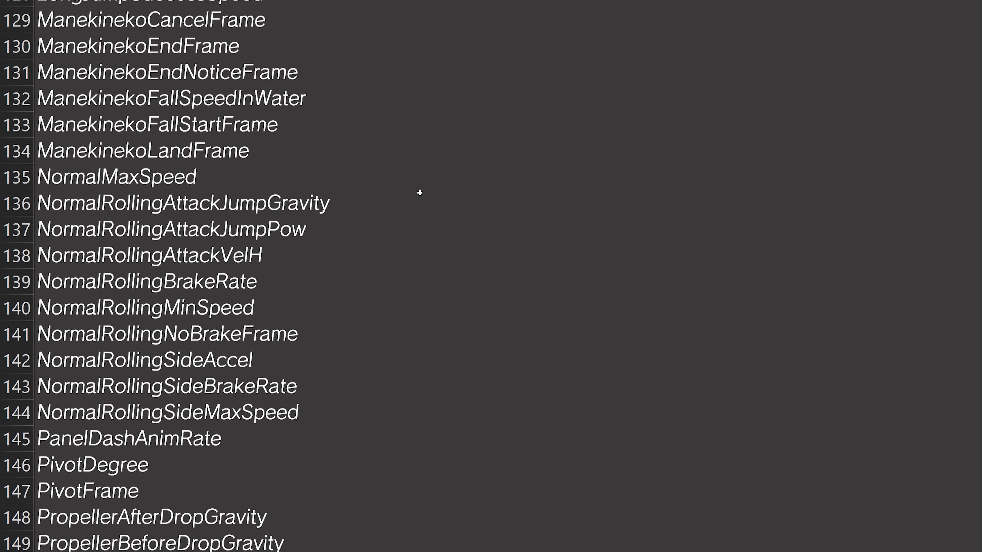
click(177, 233)
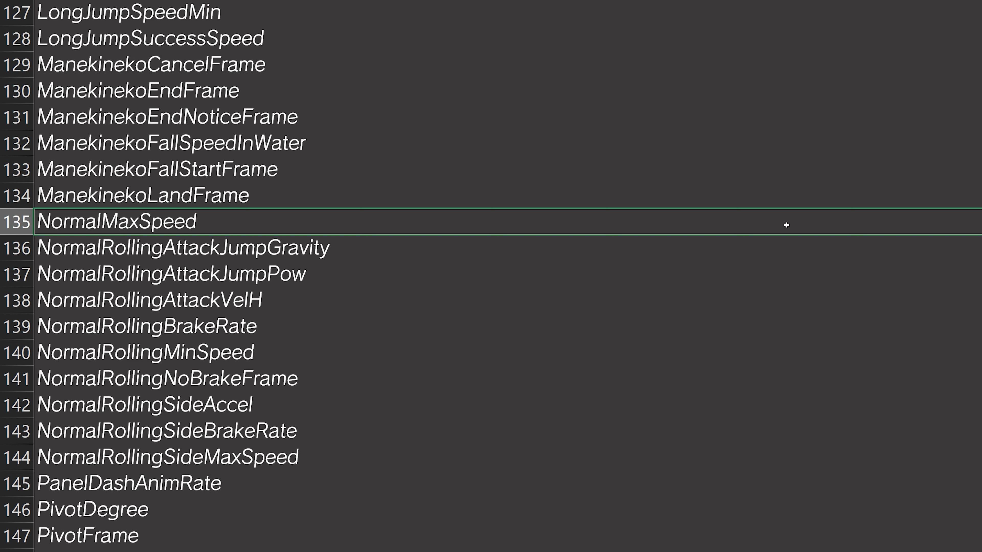
- Locate the SuperDash parameters in the spreadsheet's list
scroll(789, 223, down, 20)
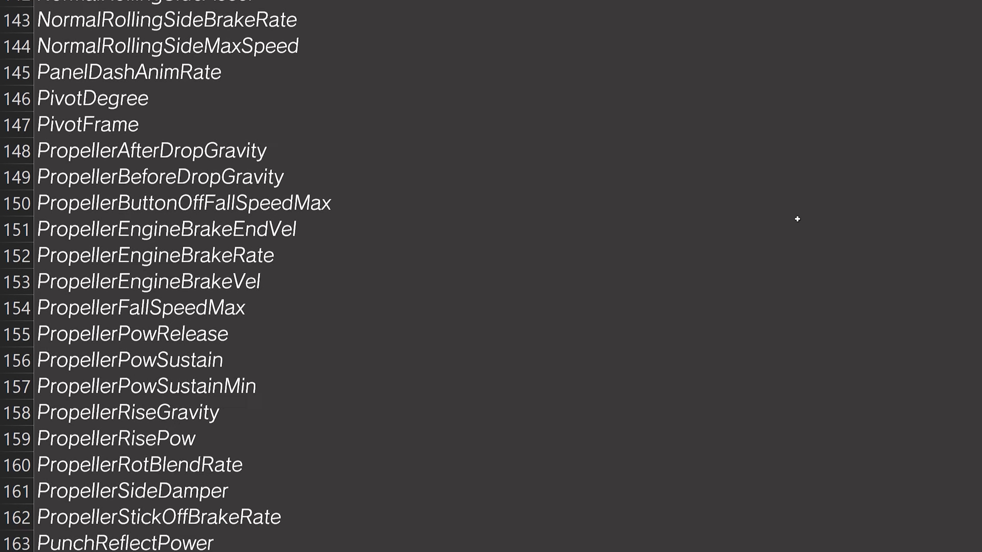
scroll(799, 220, down, 20)
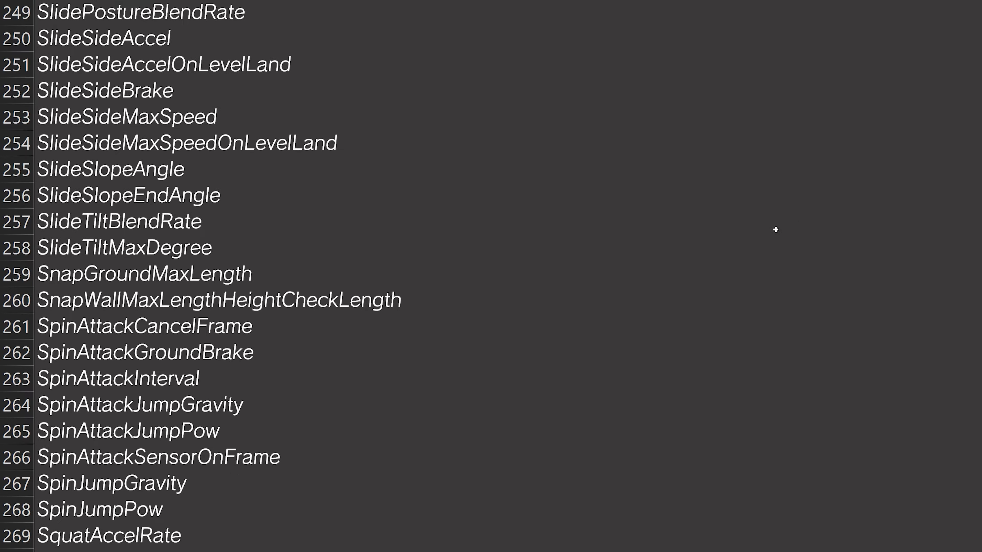
scroll(247, 344, up, 5)
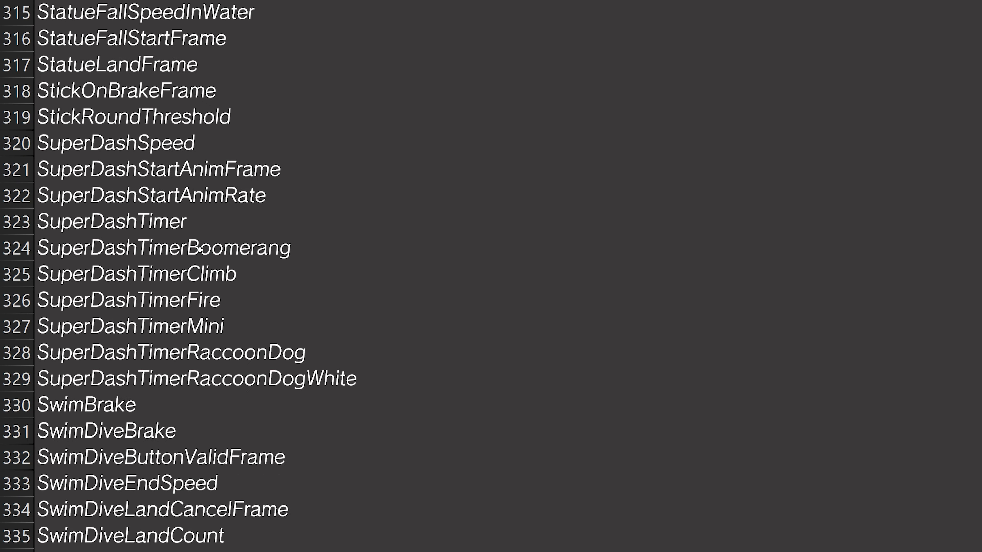
click(140, 202)
scroll(593, 414, up, 2)
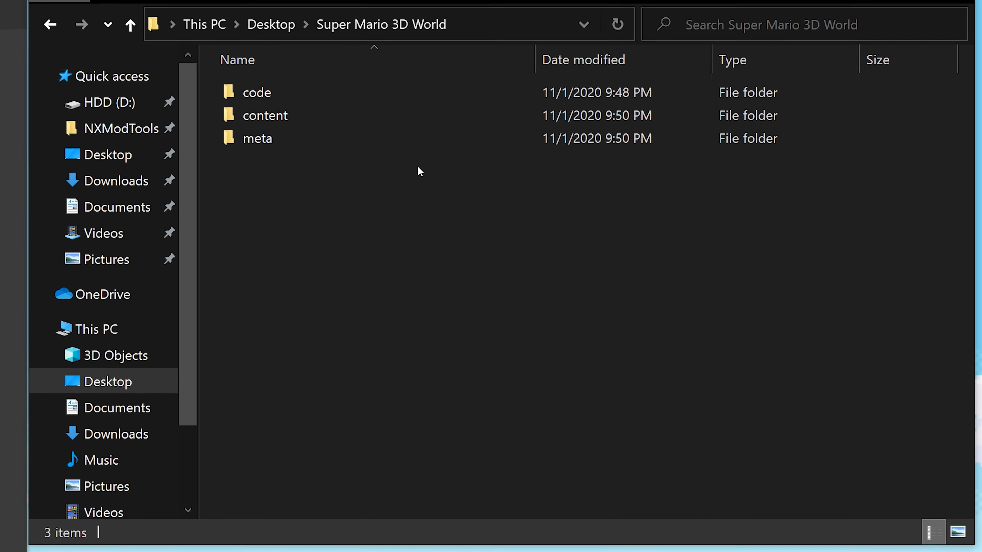
- Switch to the Super Mario 3D World folder in File Explorer and open content, then its ObjectData subfolder
double_click(359, 116)
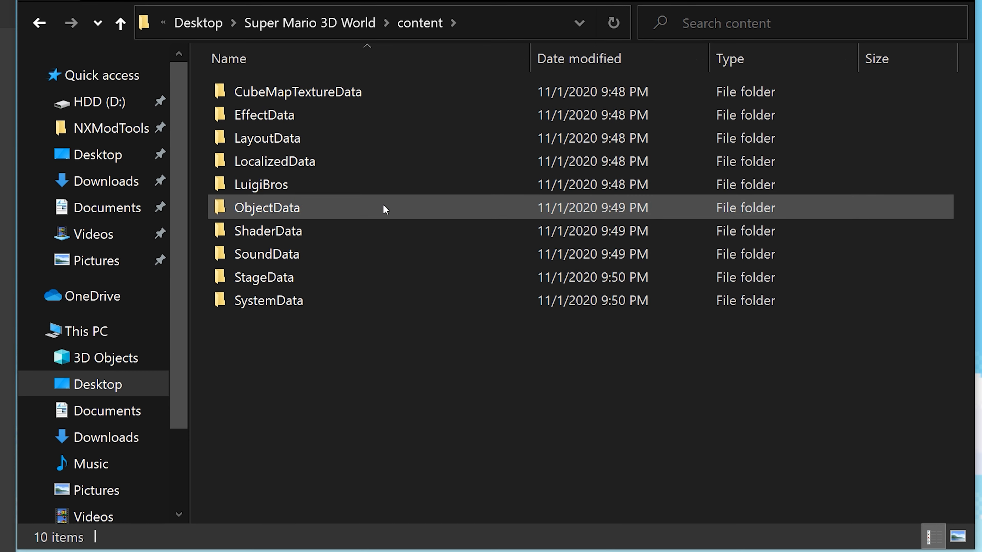
double_click(385, 209)
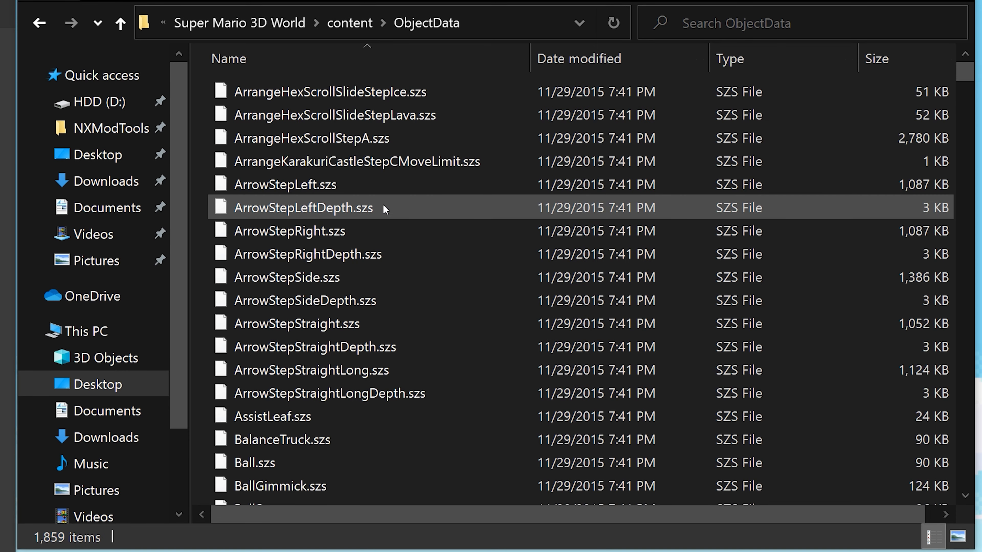
click(840, 242)
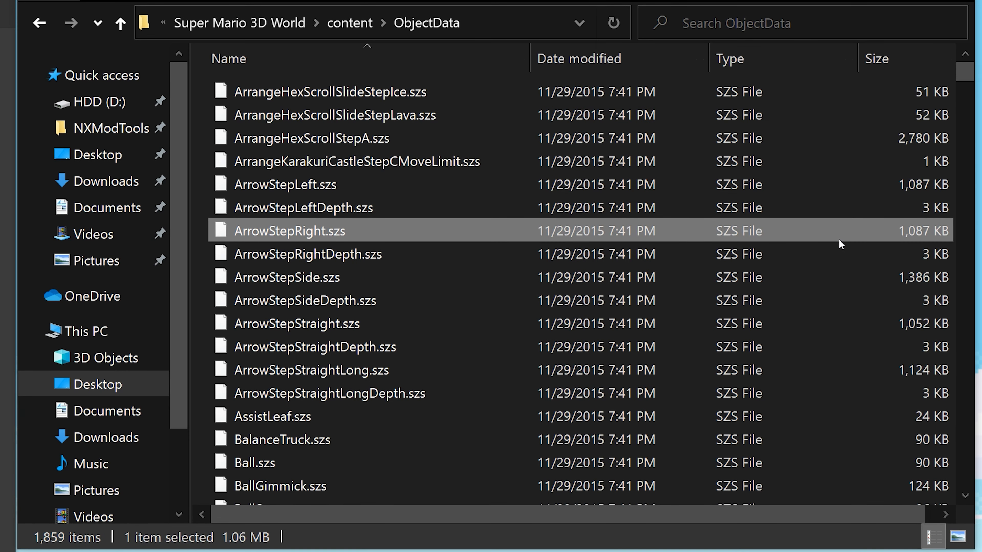
- Find the character files Mario.szs and Peach.szs in ObjectData, leaving Mario.szs selected
text(mario)
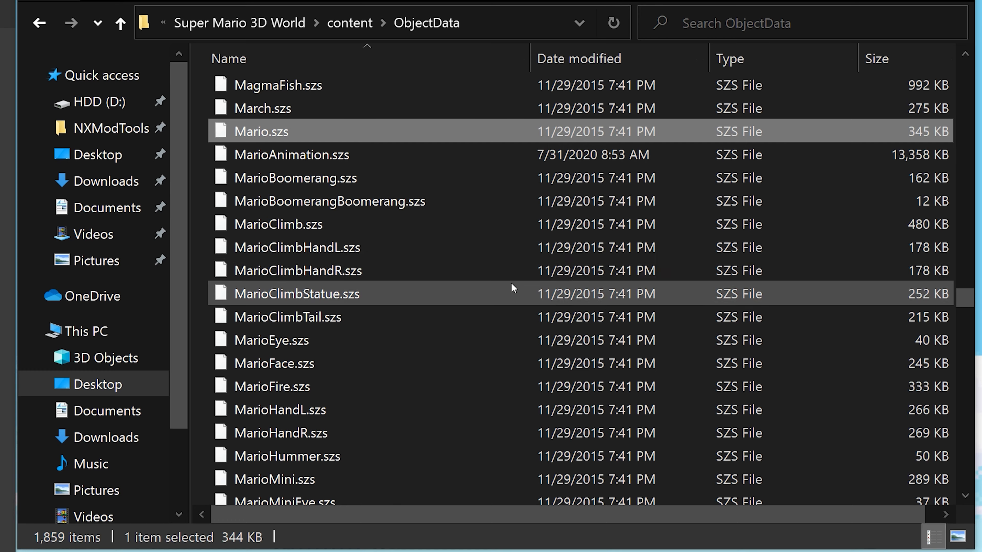
text(pe)
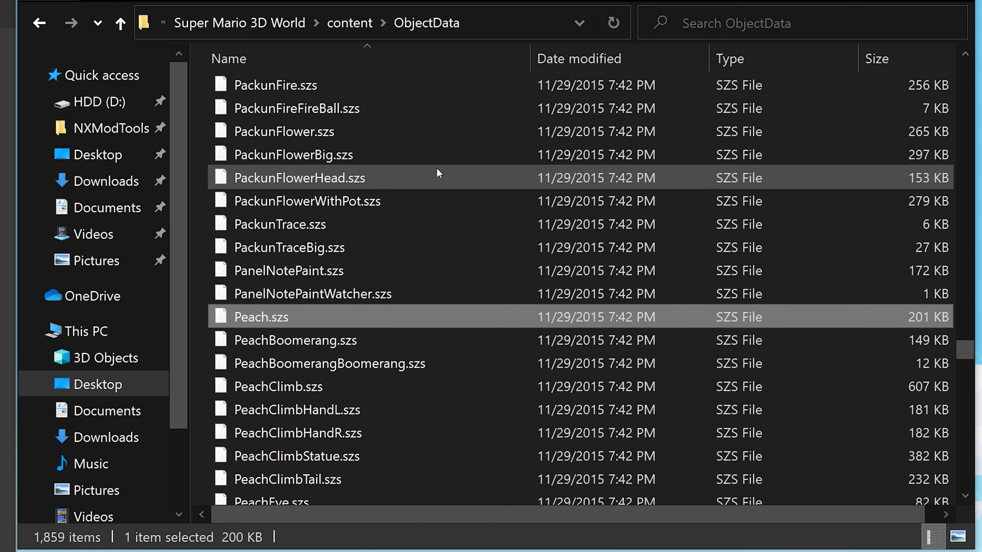
text(mario)
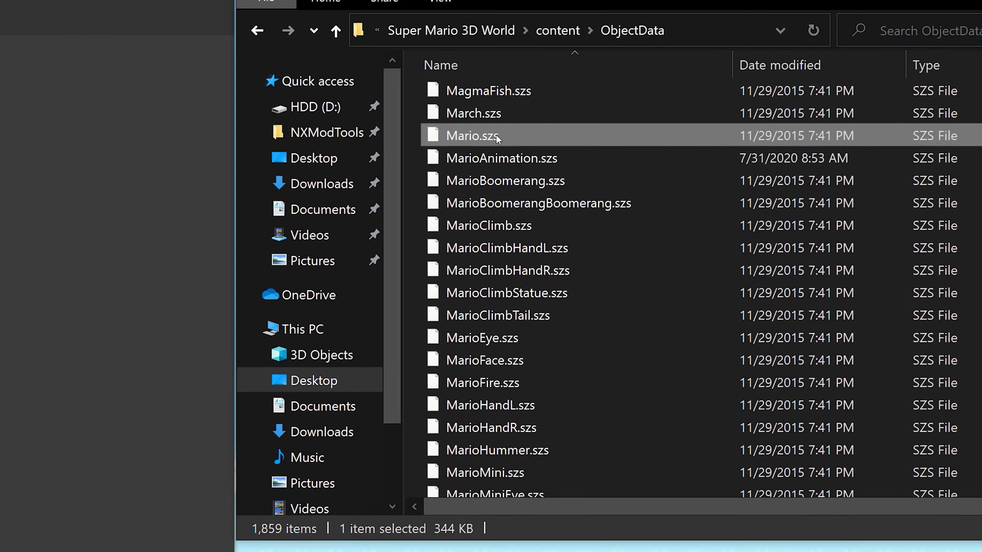
- Open Mario.szs from the folder in Toolbox and move its window to the upper-left of the workspace
drag(286, 132, 183, 462)
drag(682, 447, 51, 282)
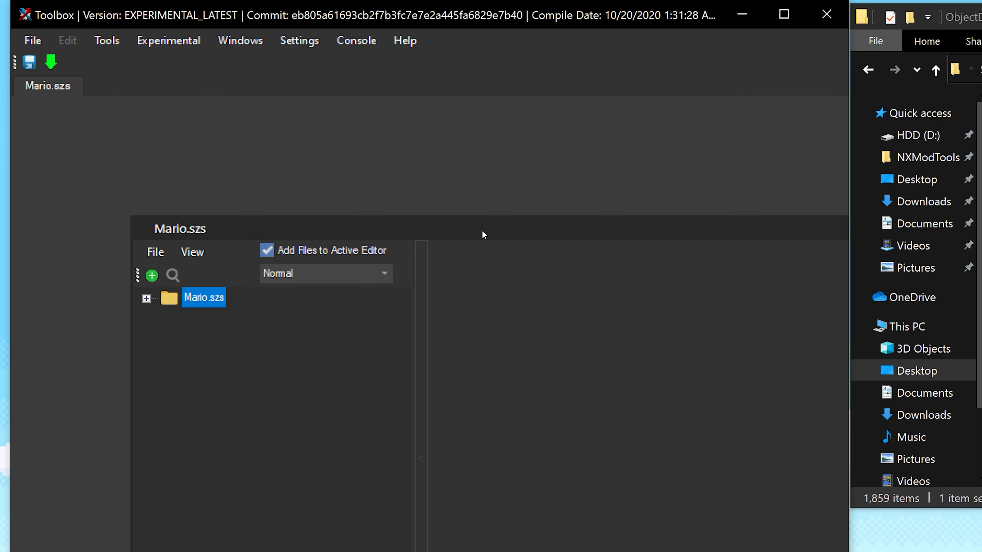
drag(481, 230, 372, 138)
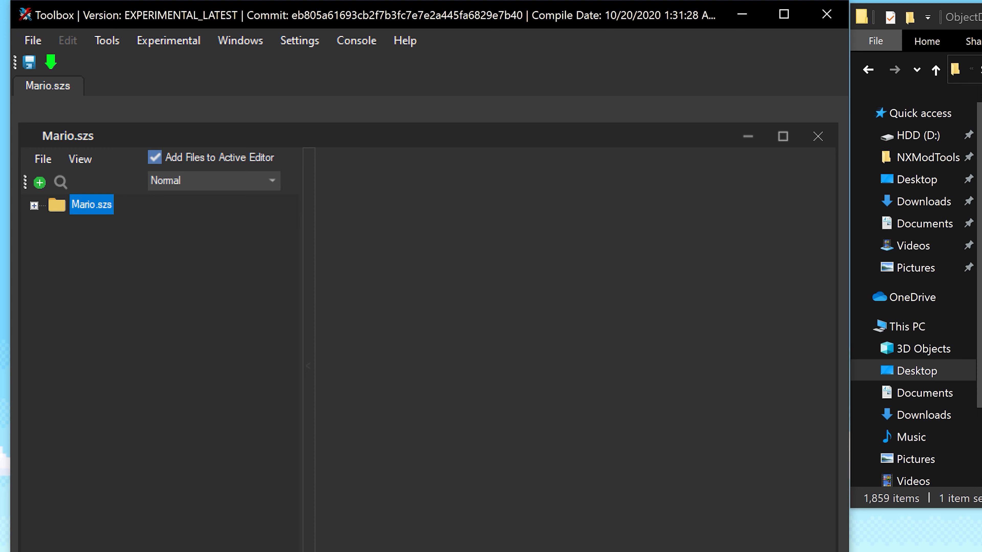
- Expand the Mario.szs archive and open its PlayerConst.byml file in the editor
double_click(56, 205)
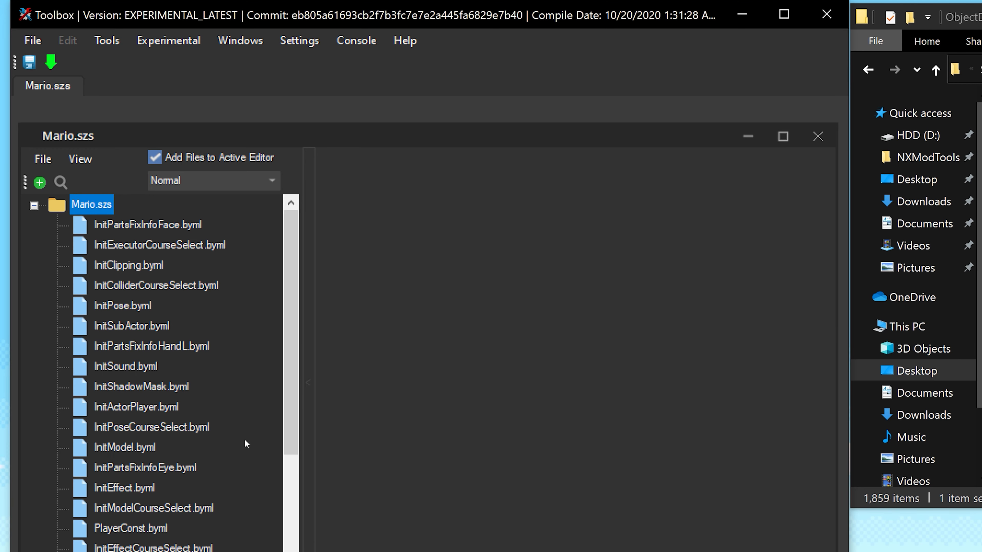
scroll(252, 387, down, 2)
scroll(292, 330, down, 1)
double_click(154, 407)
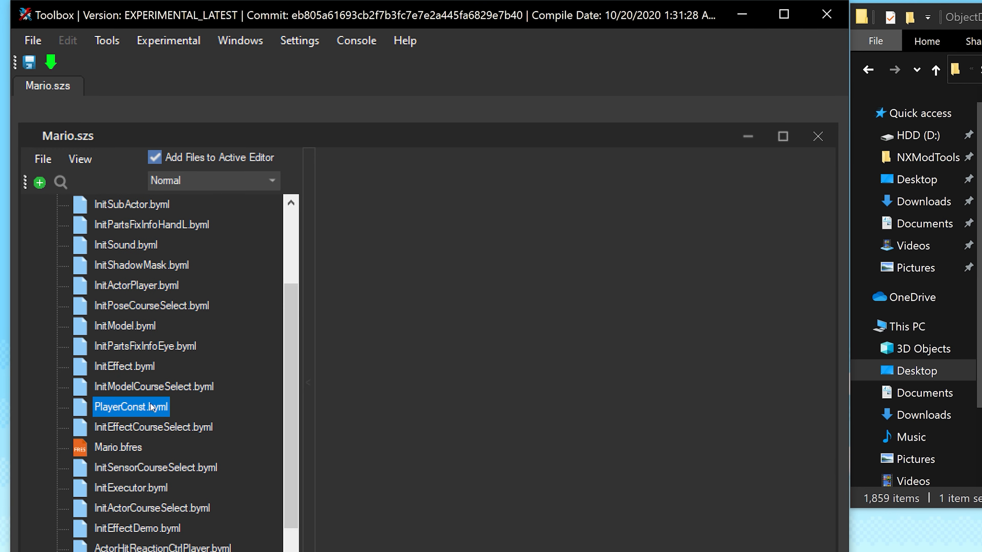
- Move and enlarge the PlayerConst.byml editor window so more of its parameter rows fit
drag(458, 194, 567, 159)
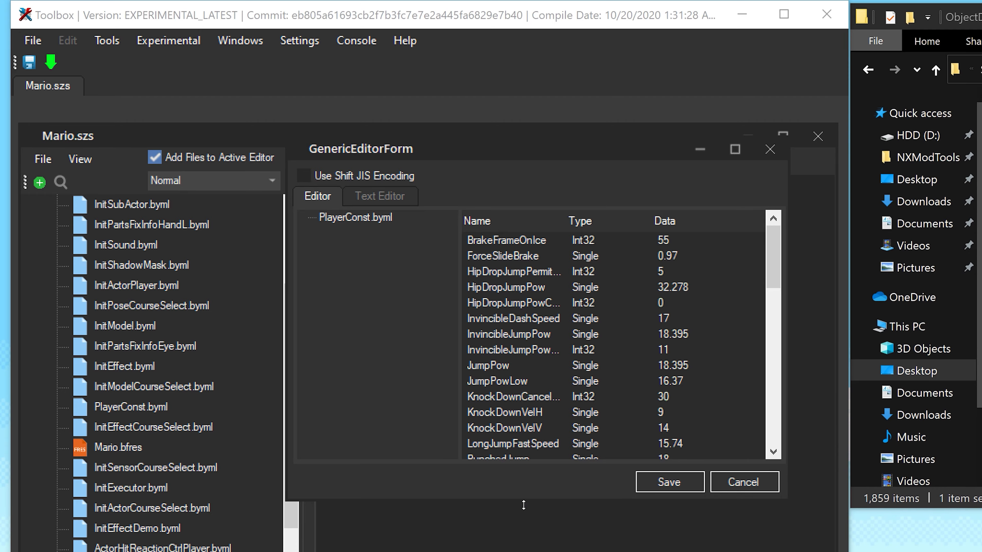
drag(522, 499, 522, 551)
drag(488, 149, 333, 109)
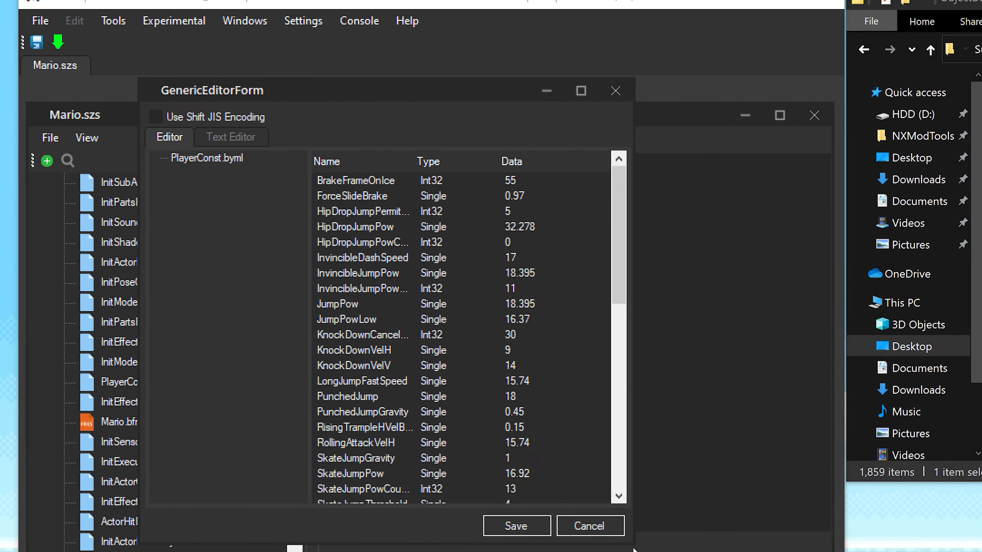
drag(630, 504, 815, 549)
drag(558, 53, 543, 23)
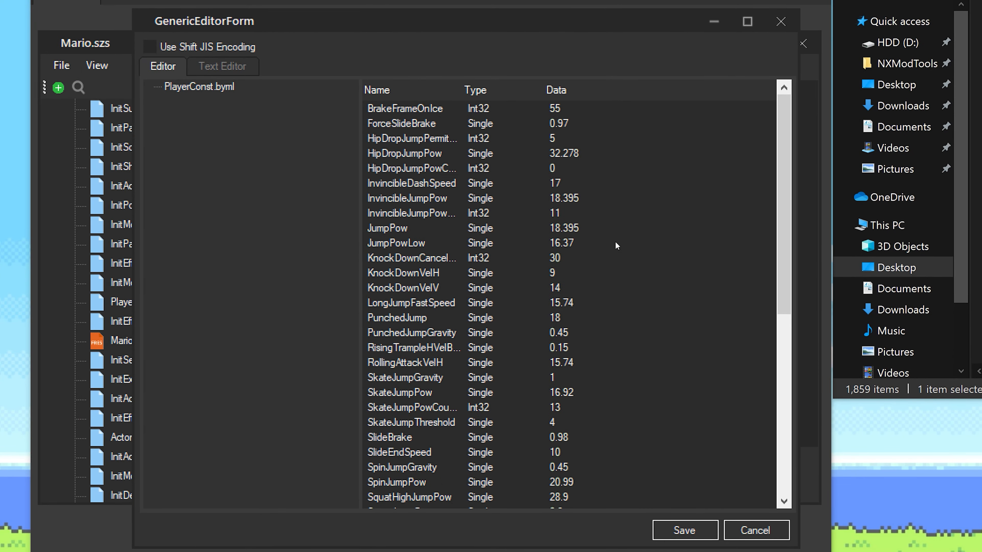
- Start adding an empty node to PlayerConst.byml and set its node type to System.Single
right_click(404, 256)
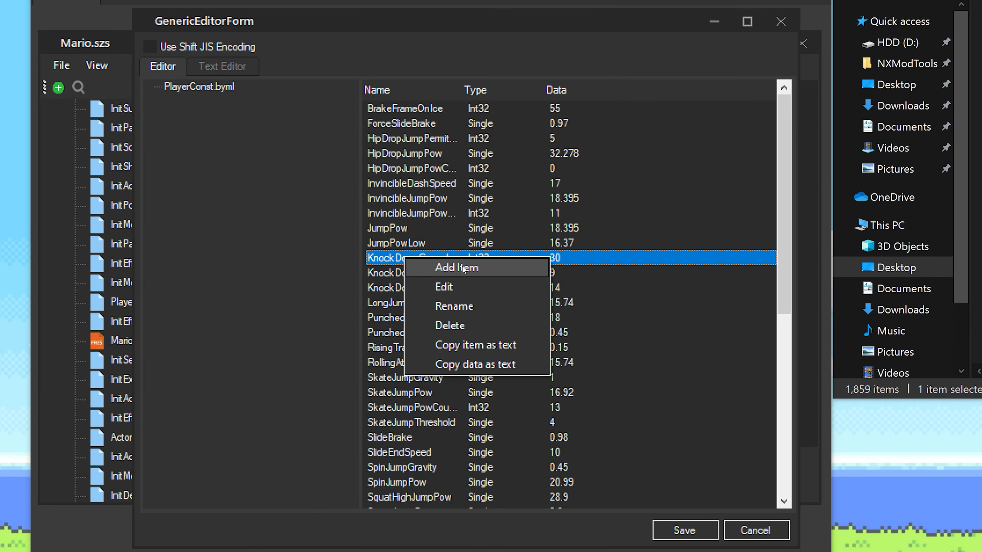
click(486, 266)
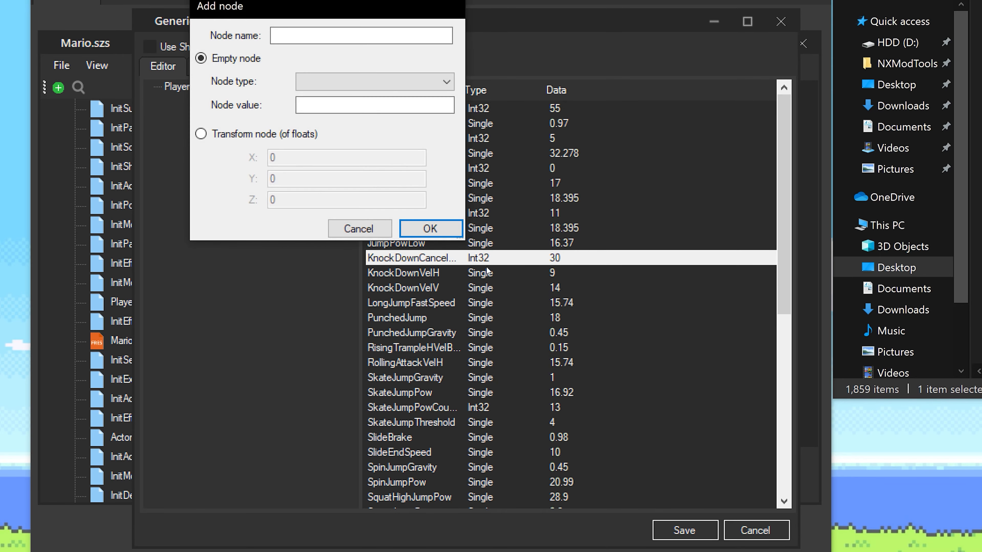
drag(252, 7, 401, 138)
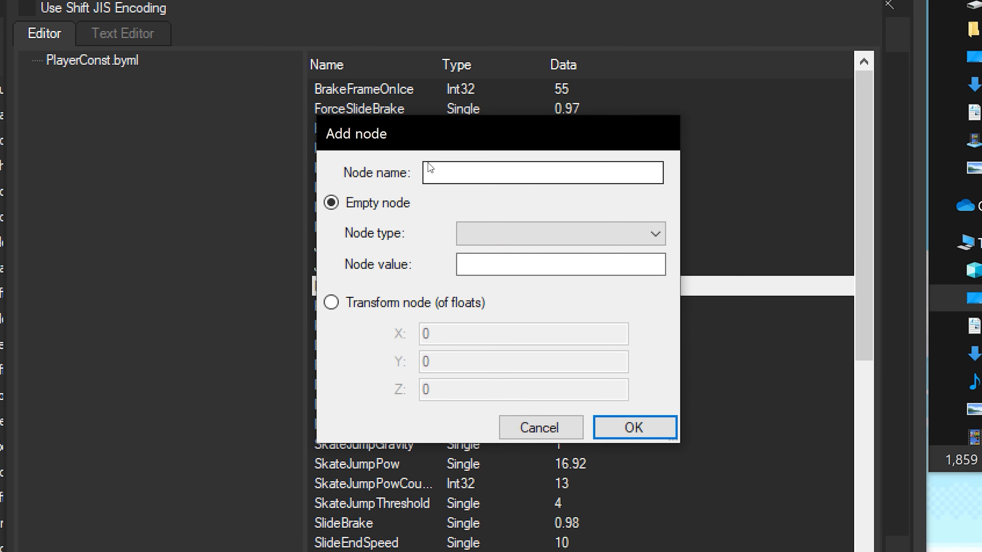
click(439, 174)
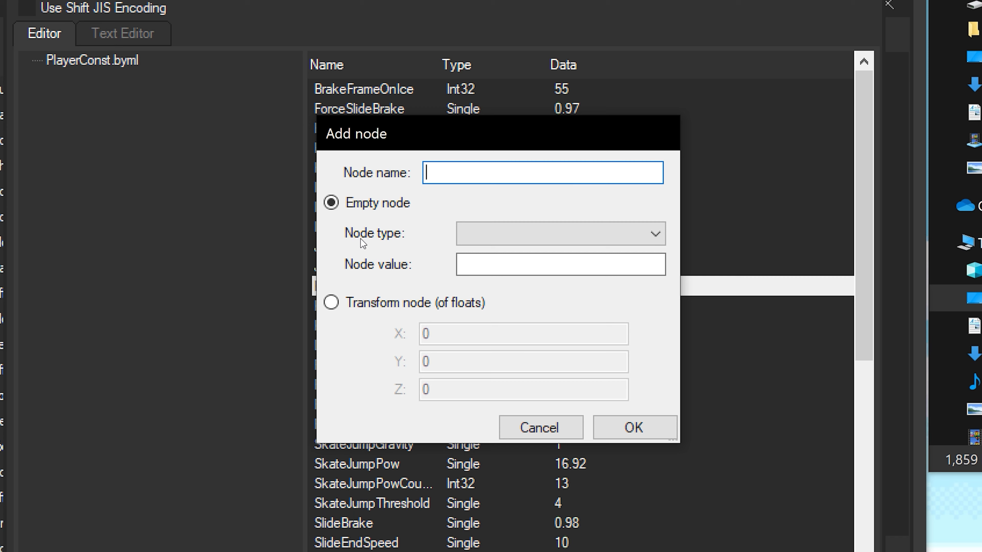
click(480, 238)
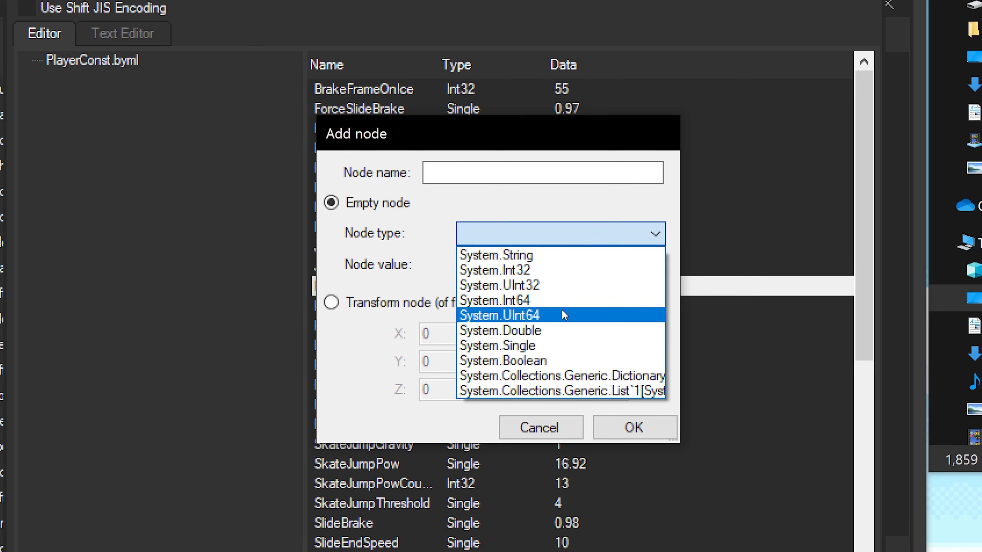
click(576, 346)
- Name the new node NormalMaxSpeed, give it the value 30 and add it to the parameter list
click(550, 173)
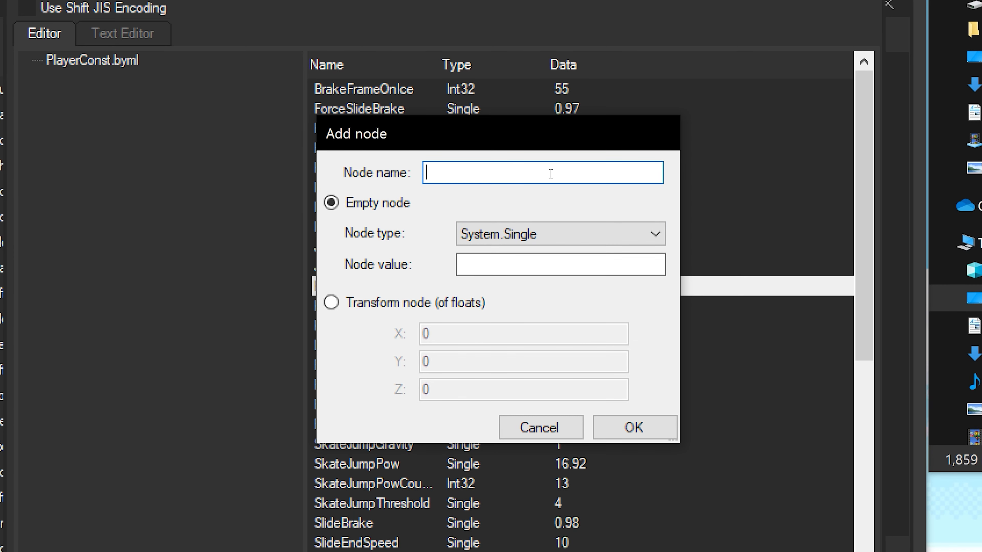
text(NormalMaxSpeed)
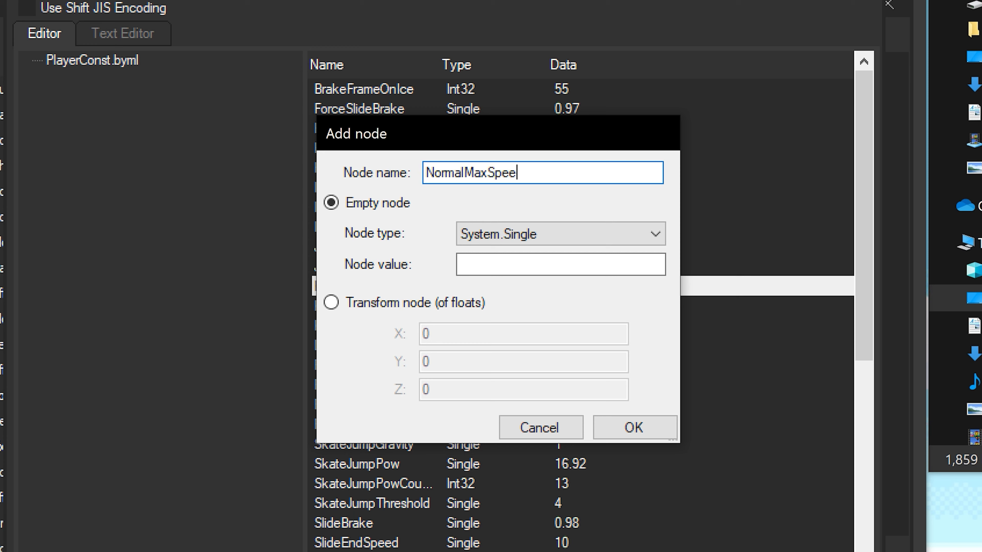
click(545, 274)
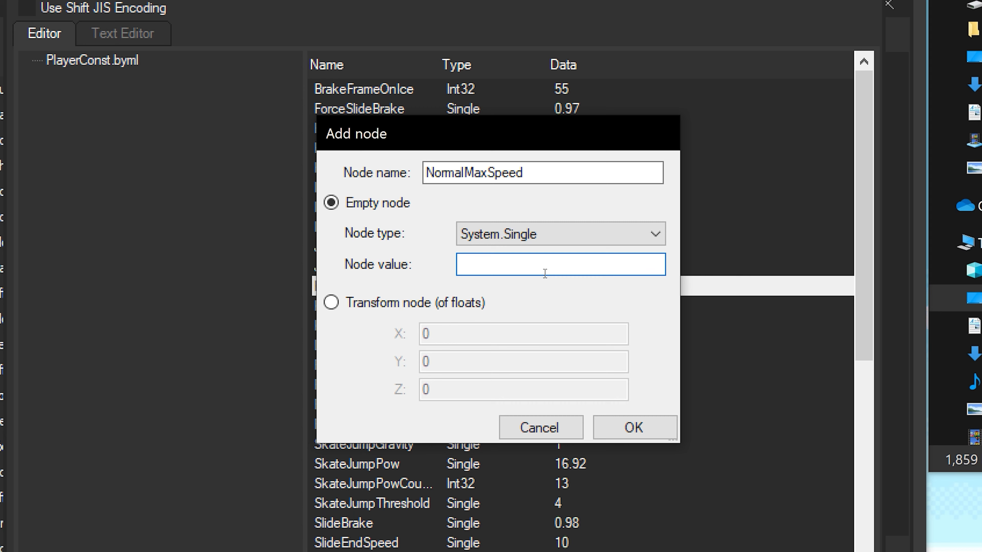
text(30)
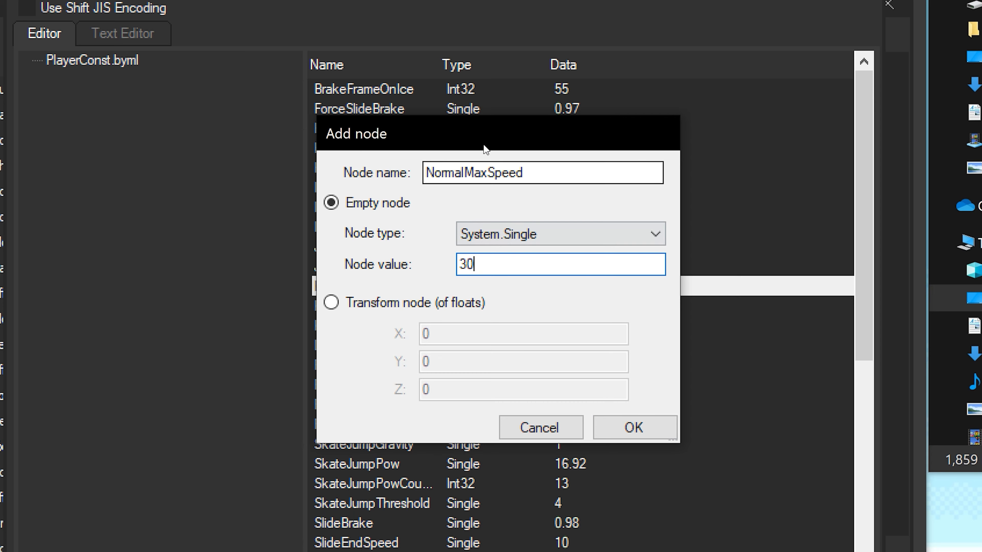
drag(481, 138, 504, 112)
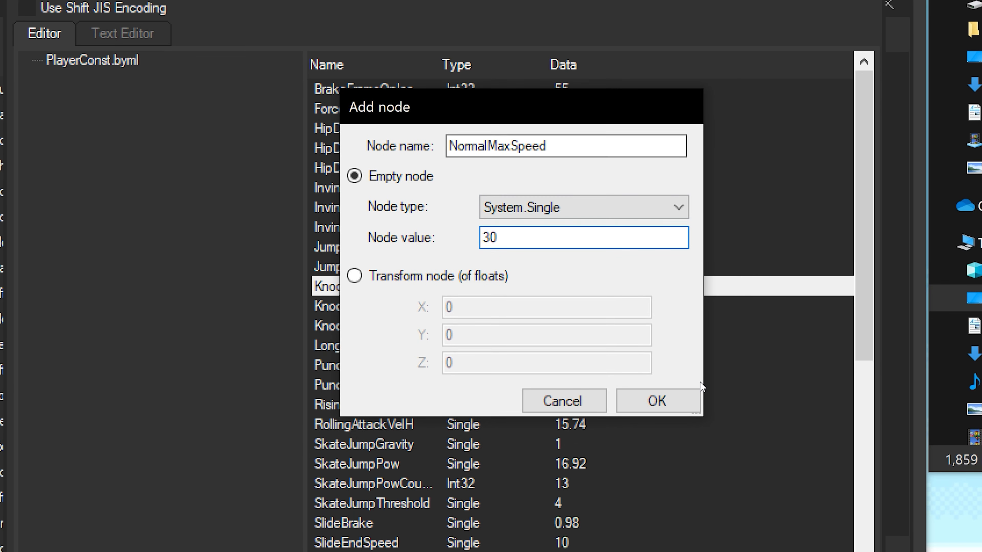
click(629, 401)
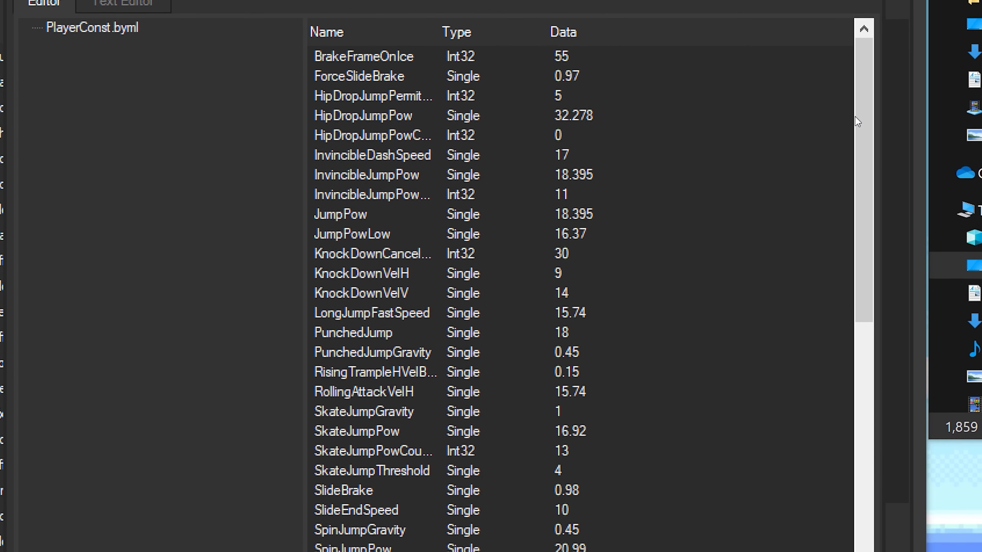
- Select the NormalMaxSpeed node at the end of the parameter list and save the PlayerConst.byml edits
drag(858, 44, 872, 333)
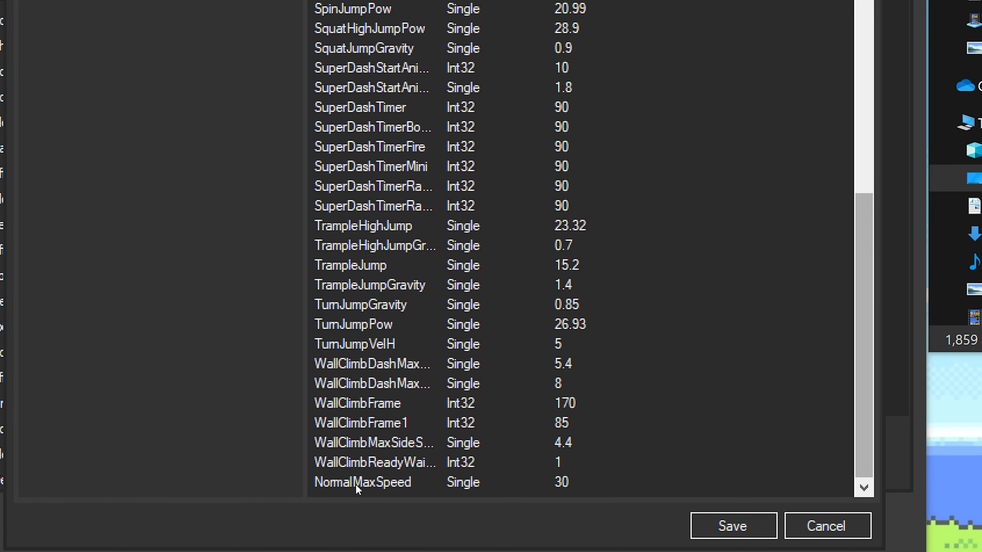
click(358, 519)
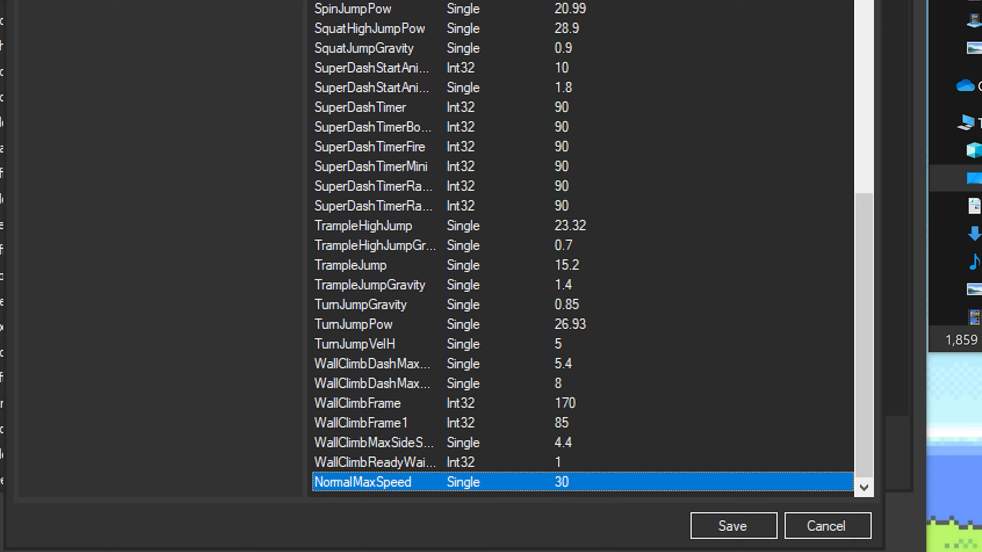
click(709, 532)
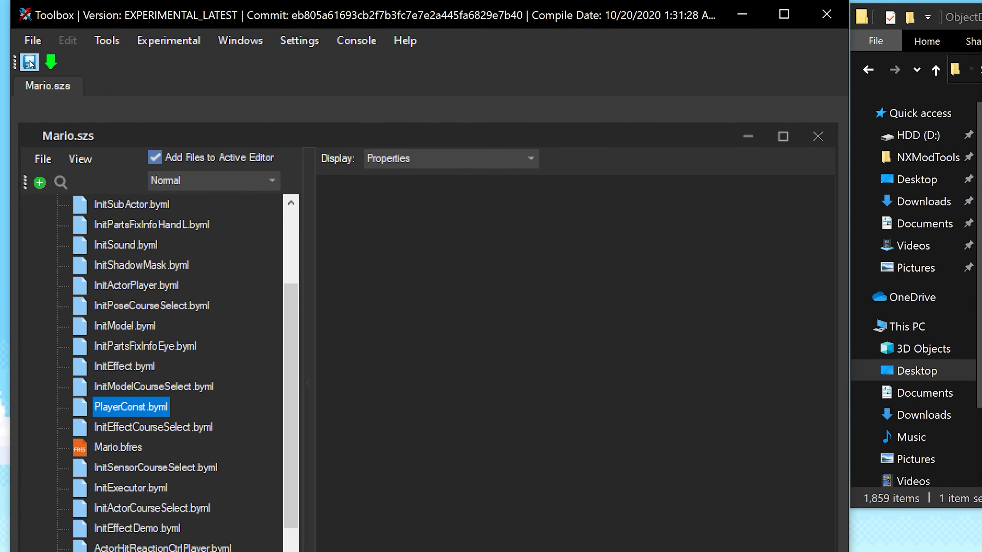
- Save the Mario.szs archive with Yaz0 compression and dismiss the save notification
click(29, 62)
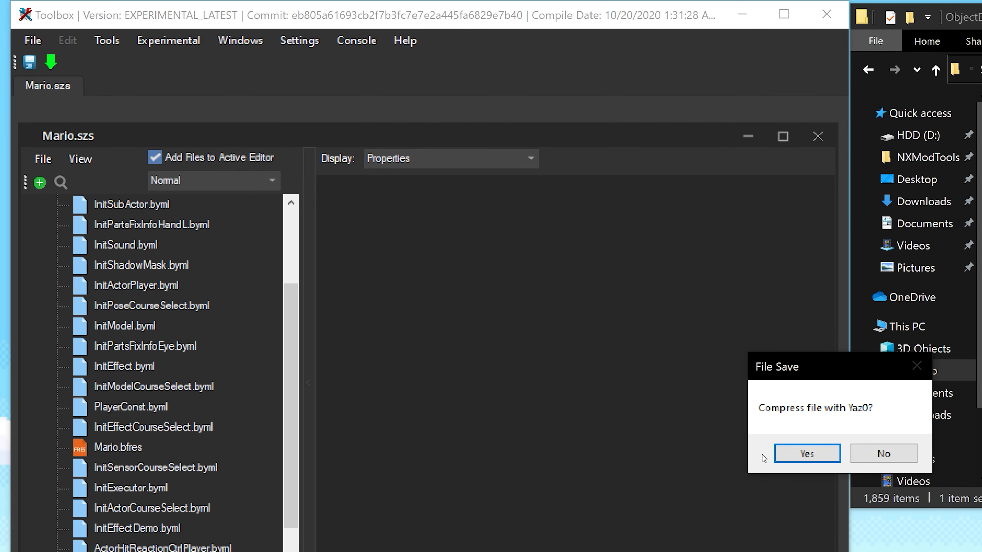
drag(807, 370, 535, 279)
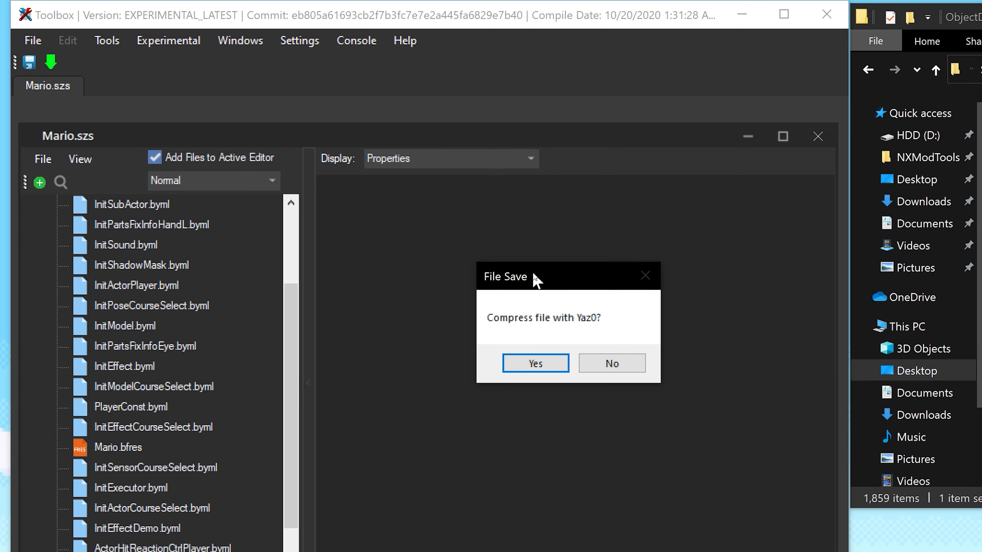
click(530, 362)
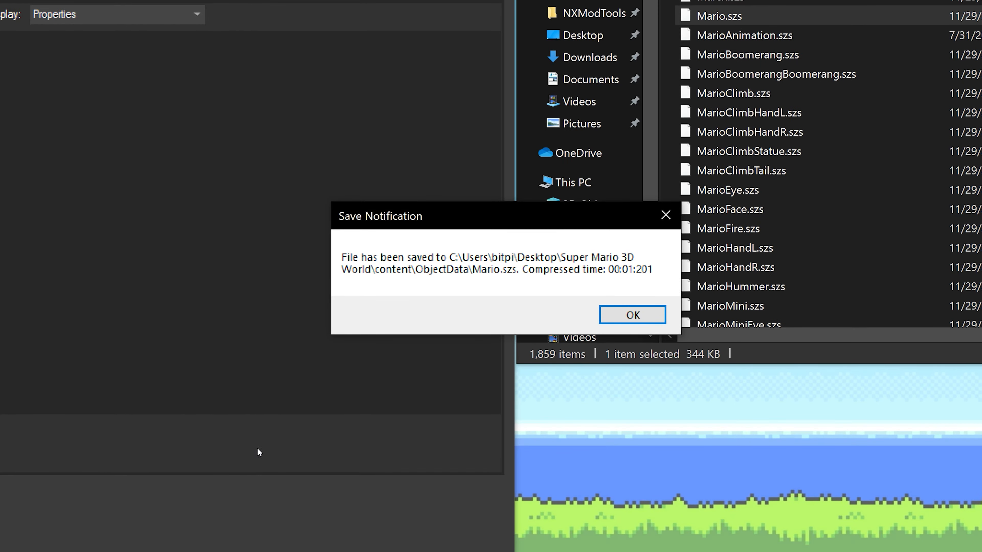
click(618, 314)
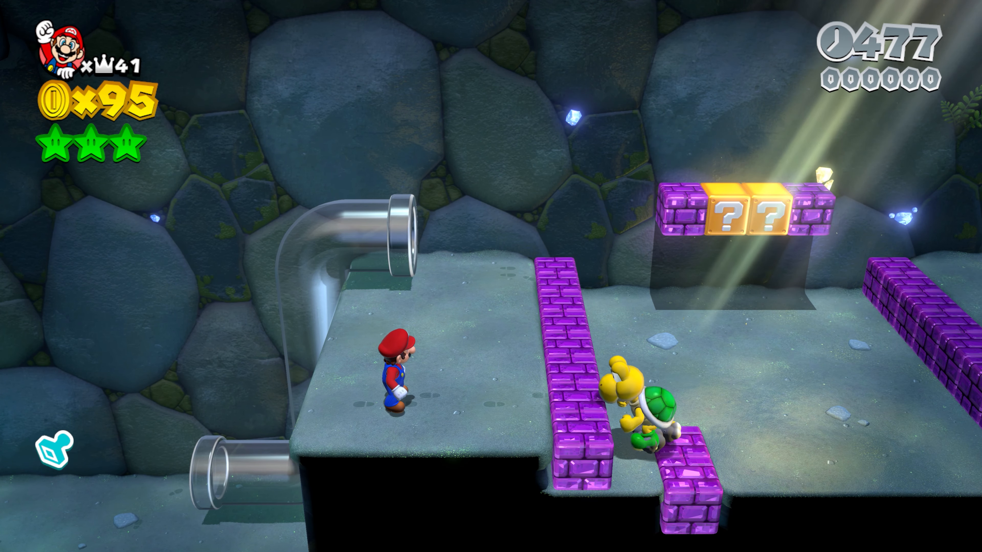
key(Escape)
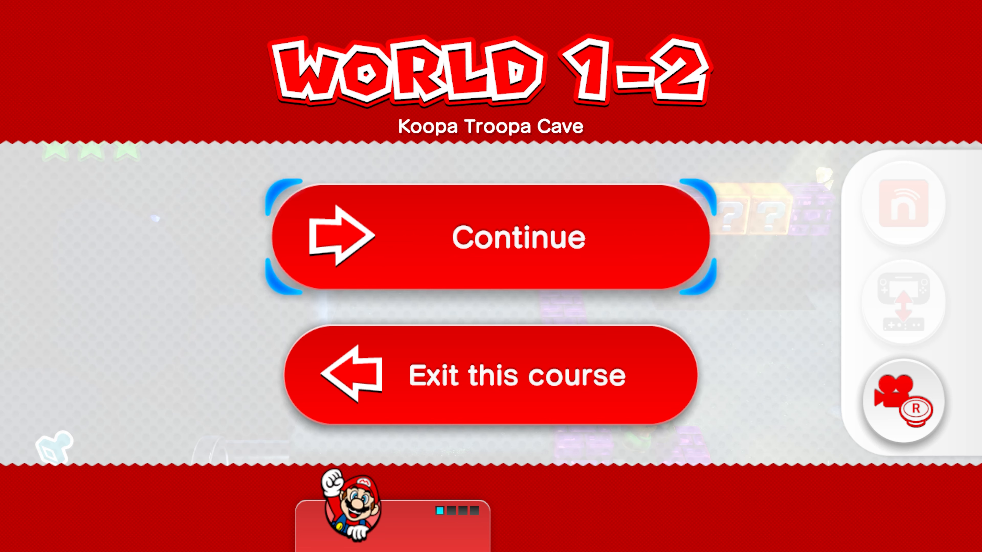